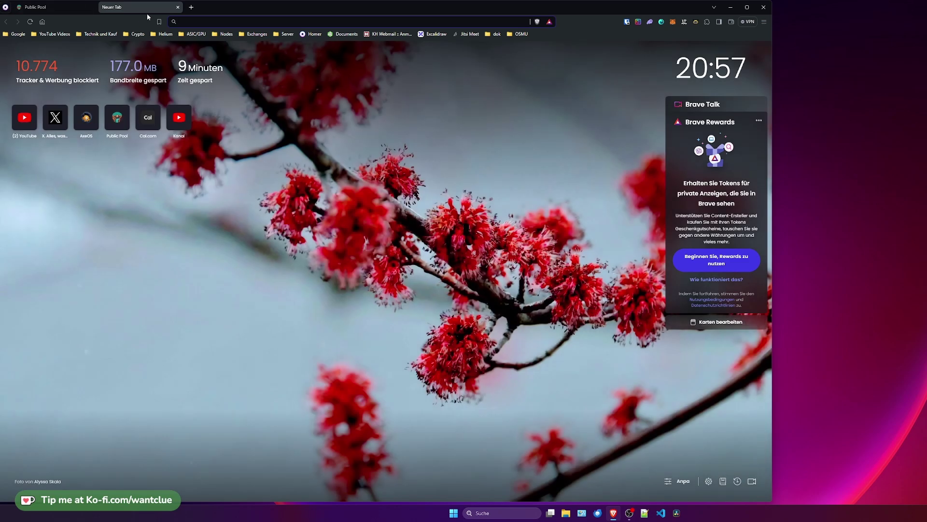
Step: Close the blank tab and, from the Homer dashboard, open the Umbrel server in a new tab
key("ctrl+w")
key("alt+Left")
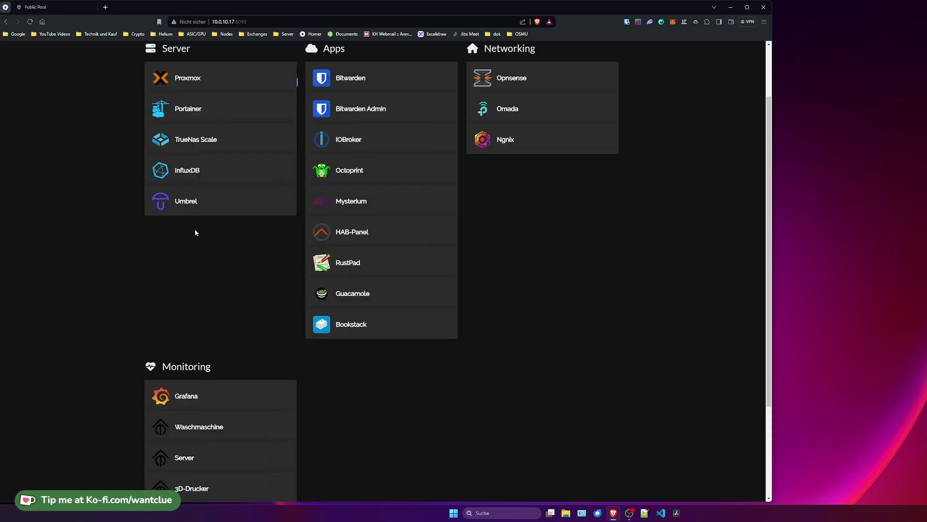
left_click(201, 204)
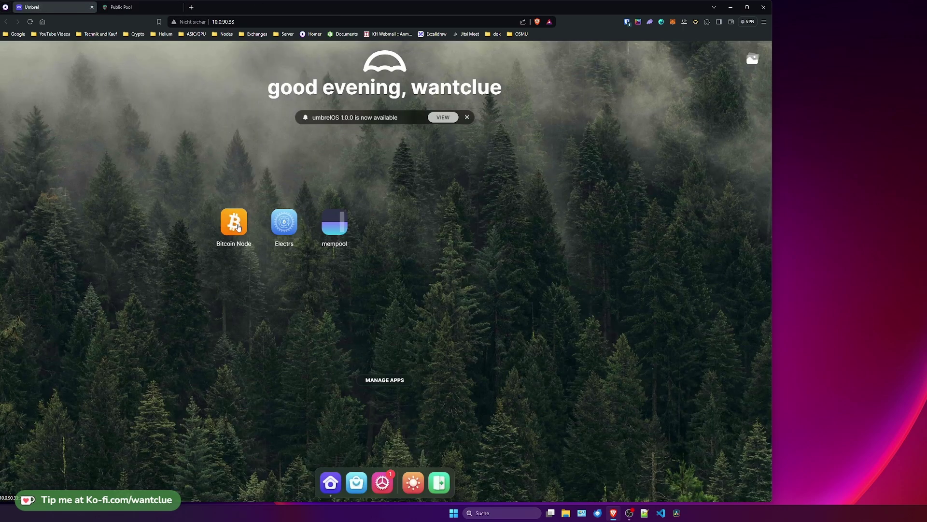
left_click(233, 223)
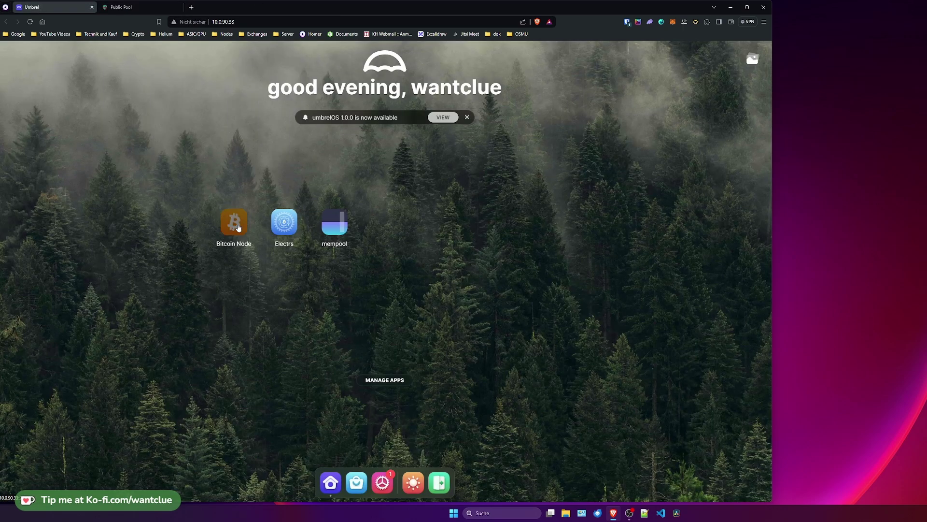
left_click(350, 278)
left_click(351, 296)
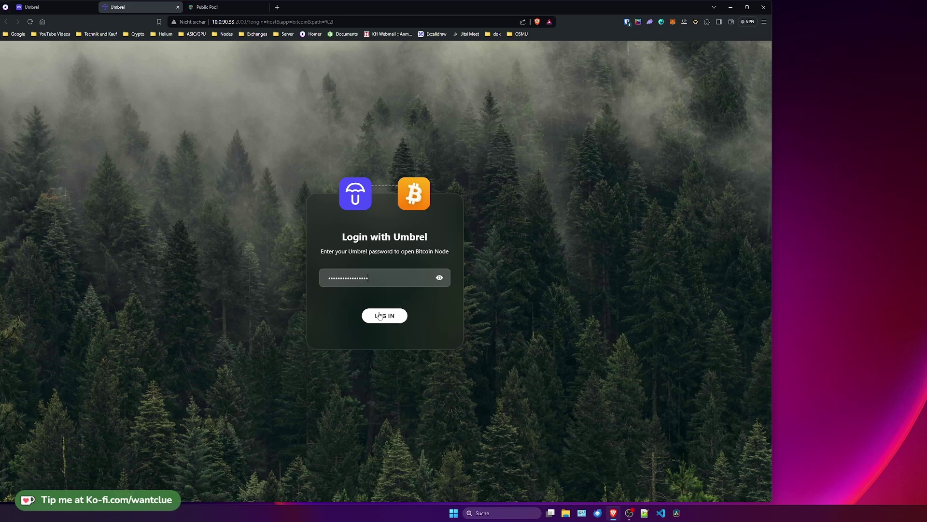
key("Return")
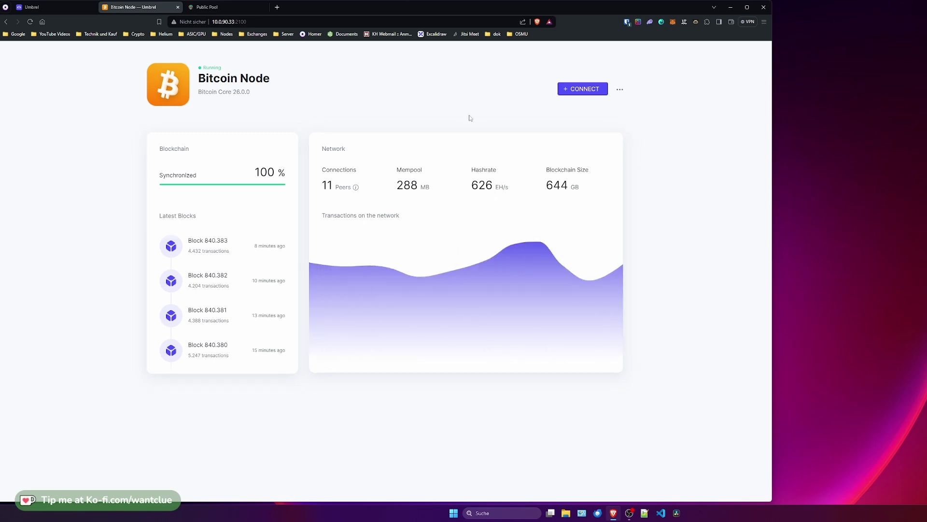
left_click(177, 7)
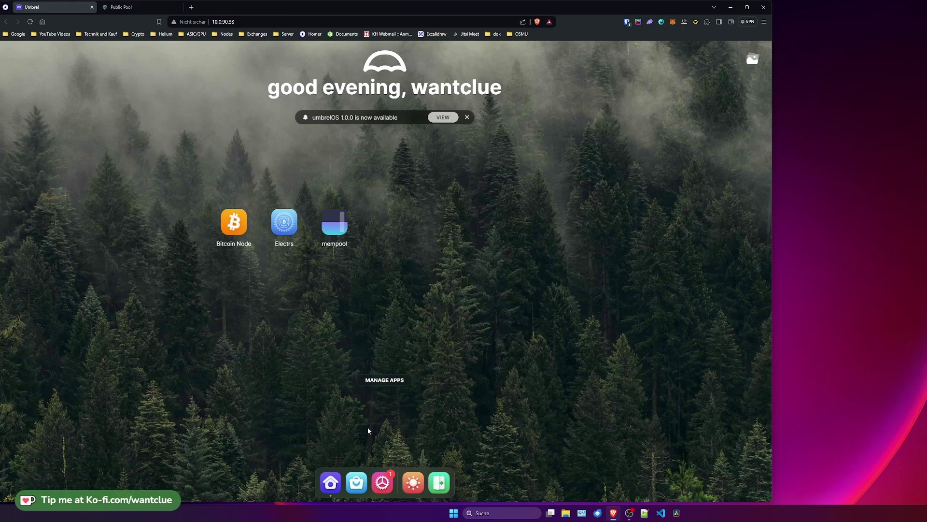
Step: Find 'public' in the app store and install Public Pool, granting it access to Bitcoin Node
left_click(357, 478)
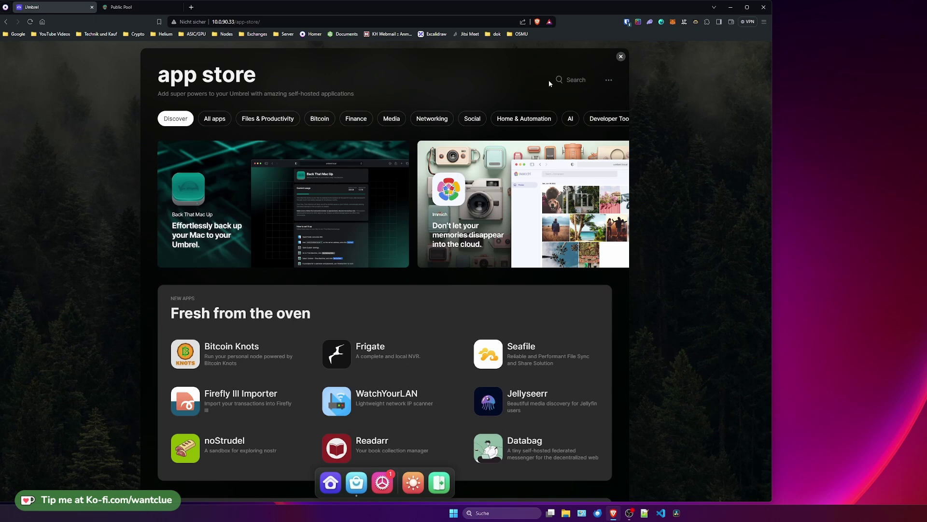
type("public")
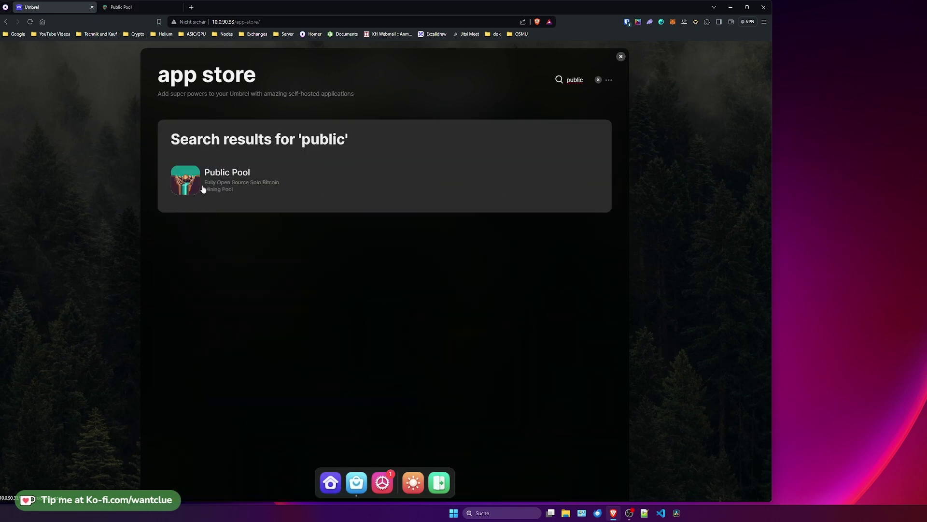
left_click(203, 188)
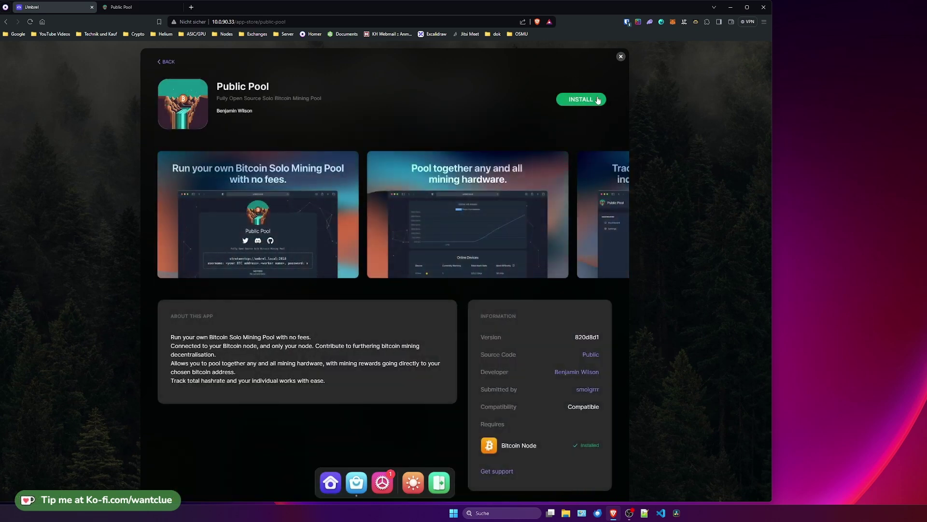
left_click(593, 100)
left_click(394, 296)
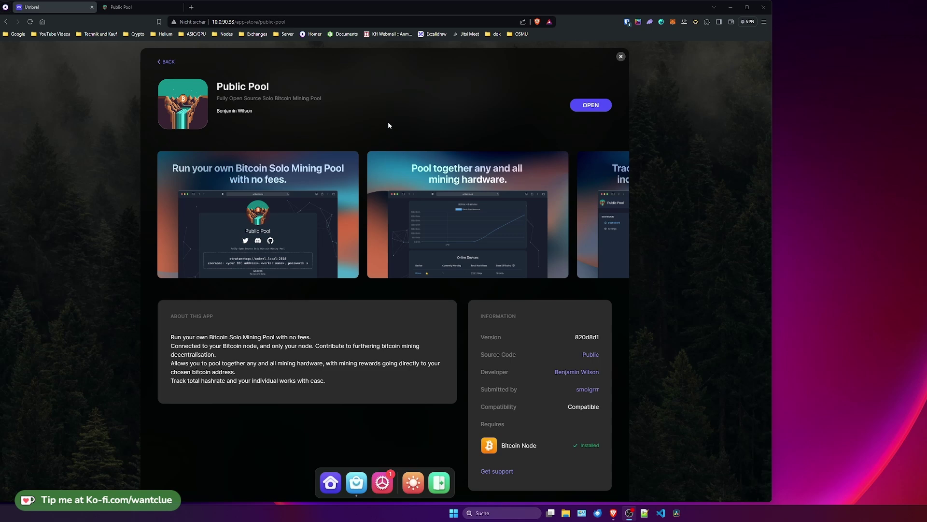
Step: Launch Public Pool and read its stratum address stratum+tcp://10.0.90.33:2018 on the dashboard
left_click(590, 105)
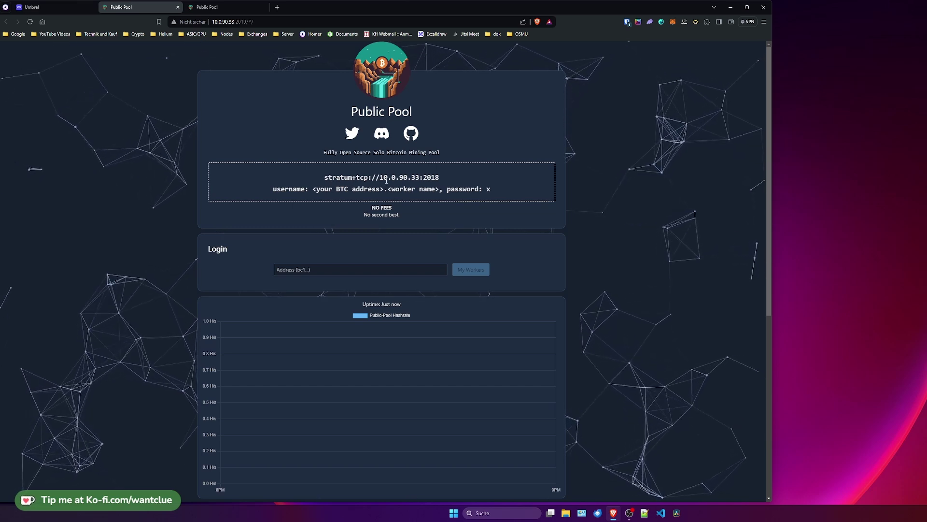
left_click_drag(376, 177, 465, 175)
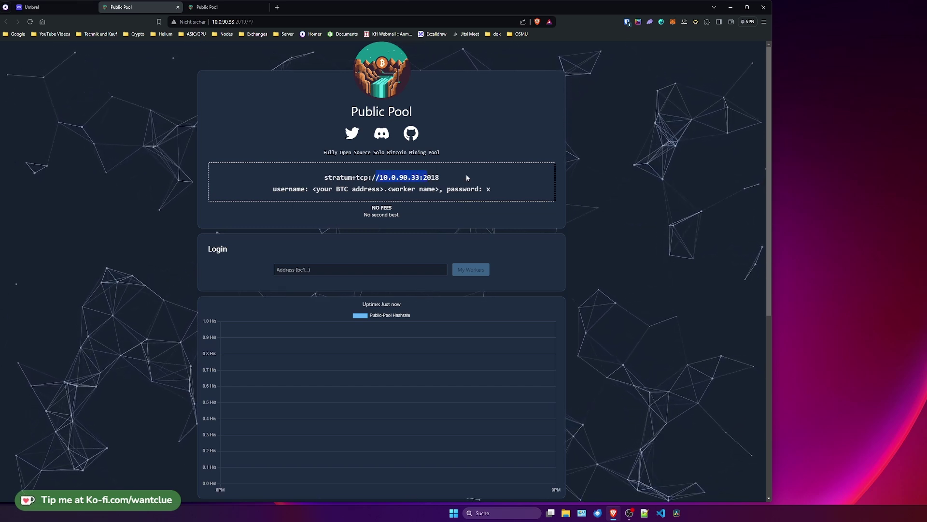
left_click(485, 216)
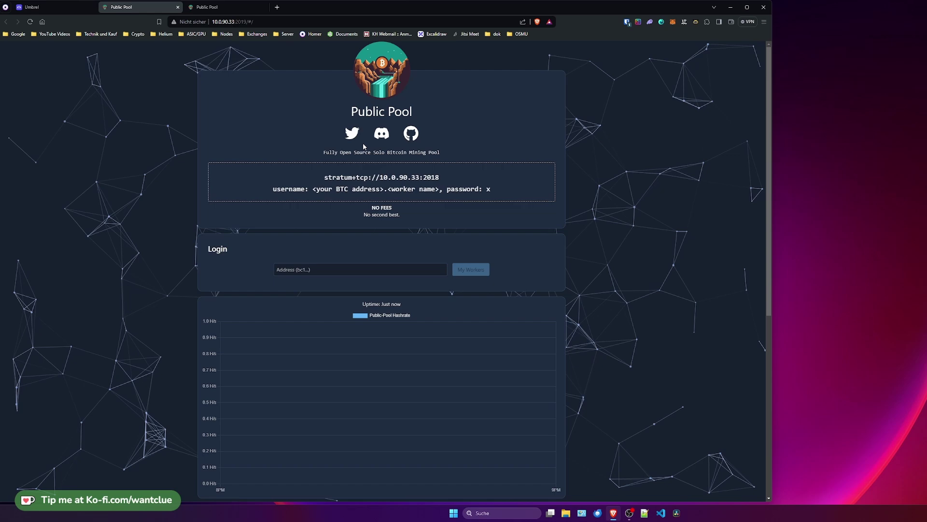
Step: Load AxeOS at 10.0.10.88 and replace the Stratum URL public-pool.io with 10.0.90.33
left_click(276, 7)
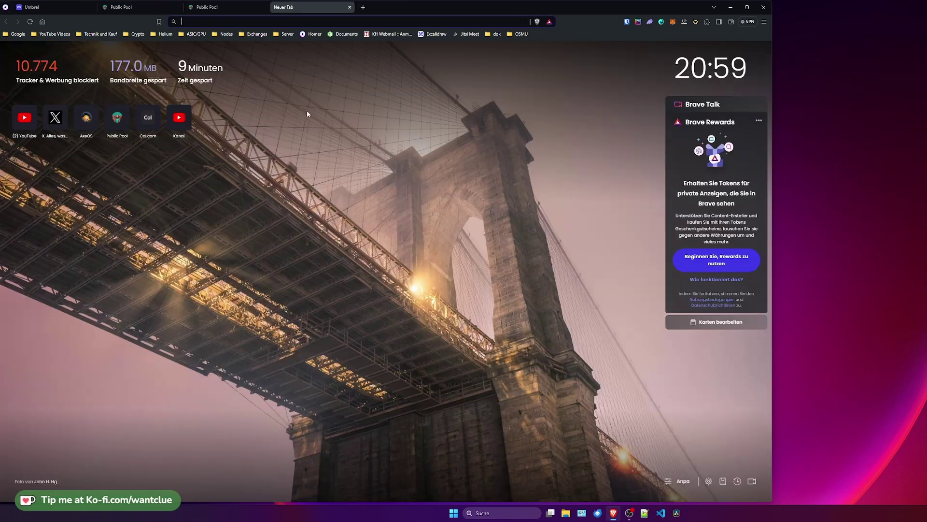
type("10.0.10.88")
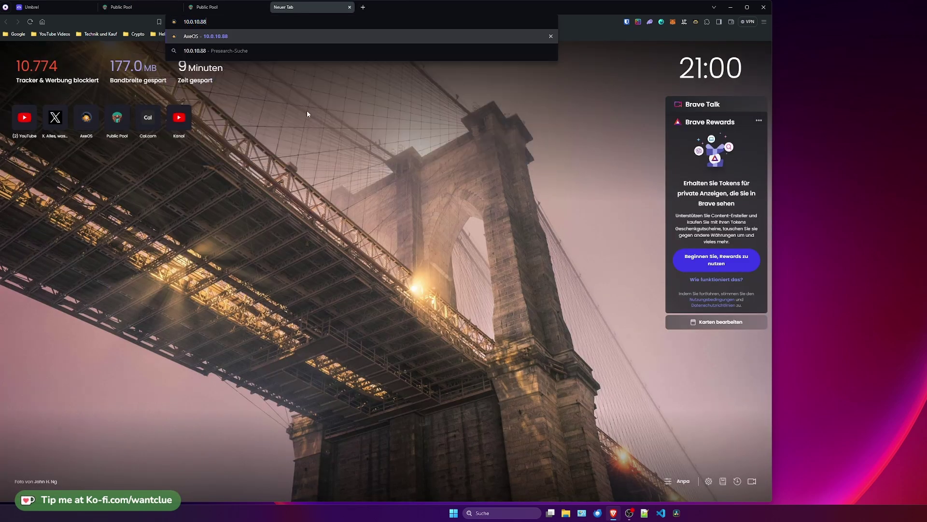
key("Return")
left_click(39, 128)
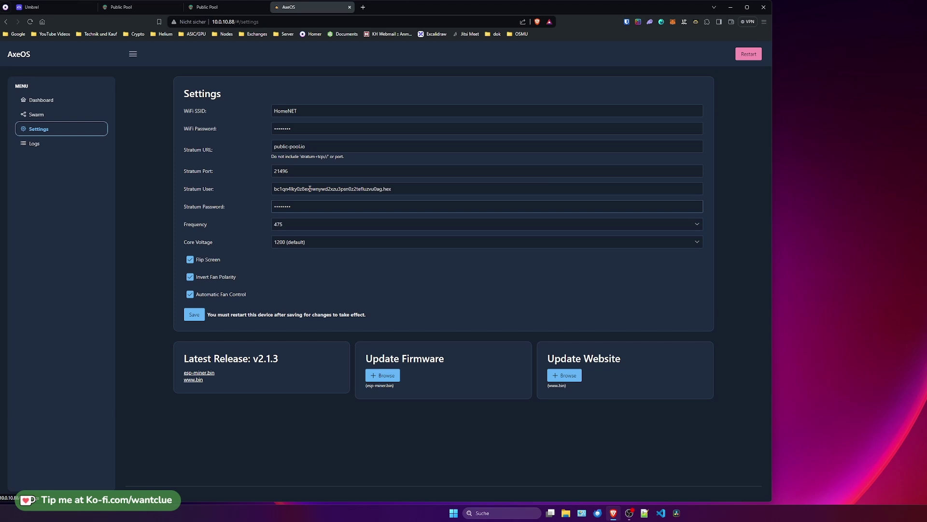
left_click_drag(338, 146, 253, 140)
type("10.")
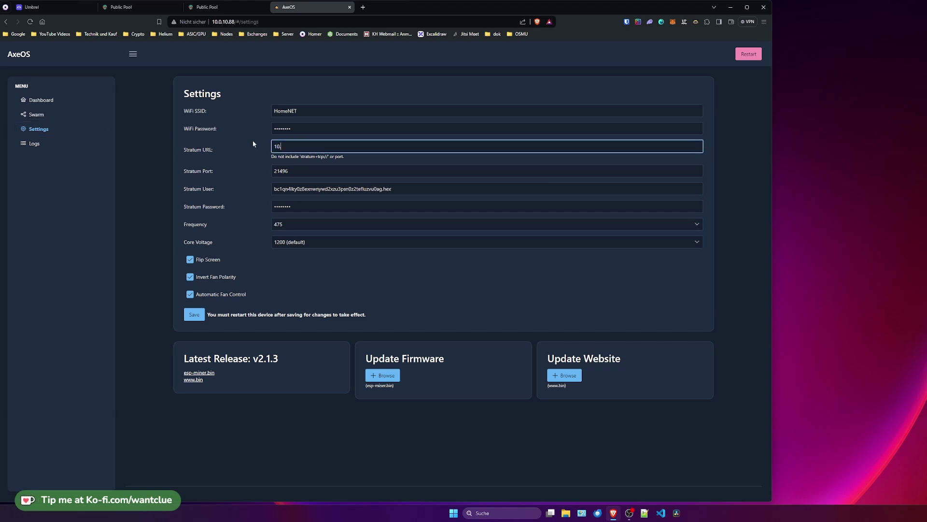
type("0.90.33")
Step: Set the Stratum Port to 2018 from Public Pool, save the settings and restart the miner
left_click(132, 7)
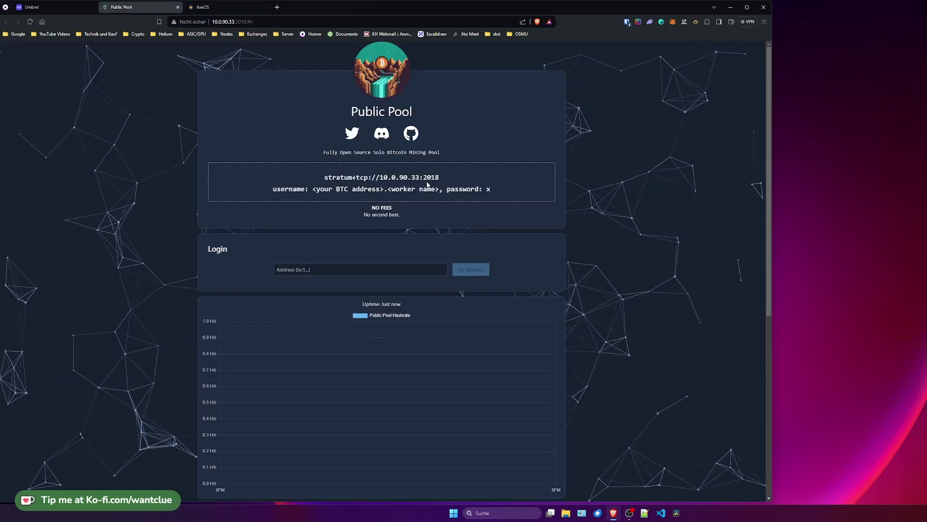
double_click(432, 177)
key("ctrl+Tab")
key("Tab")
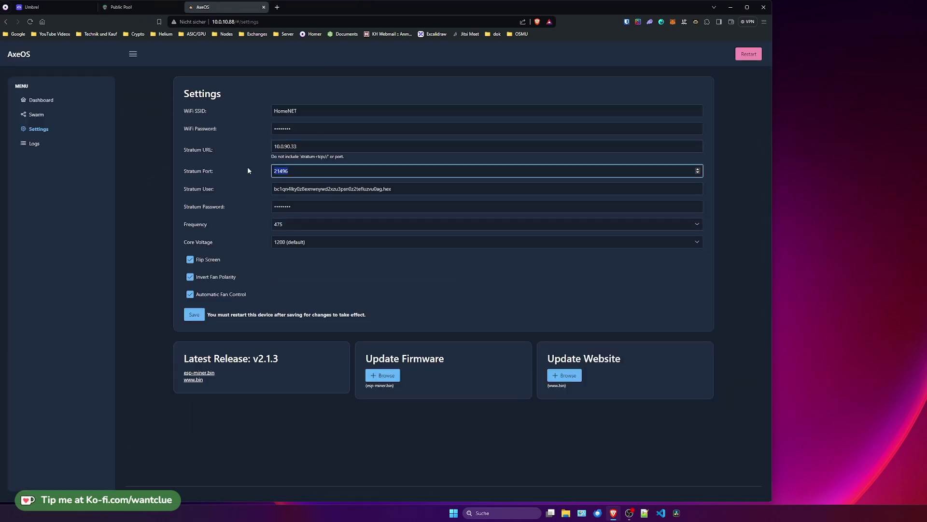
left_click(194, 316)
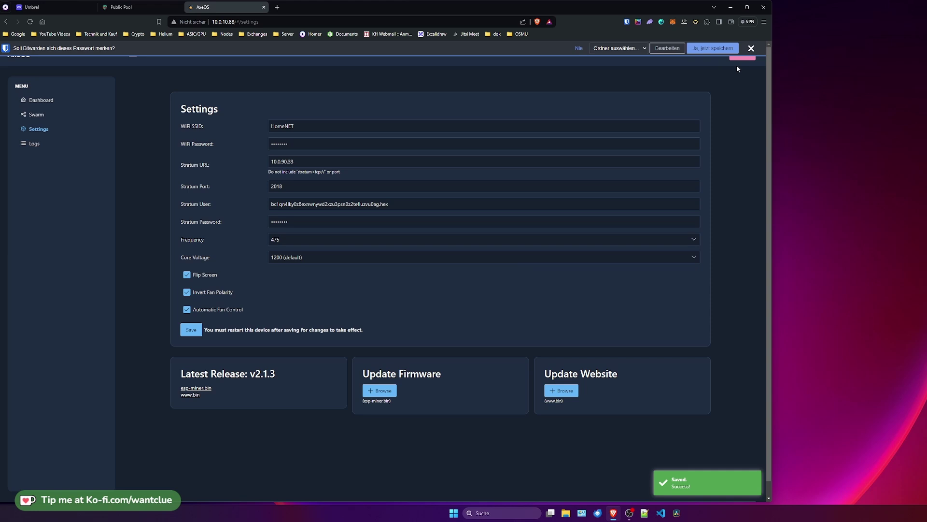
left_click(749, 55)
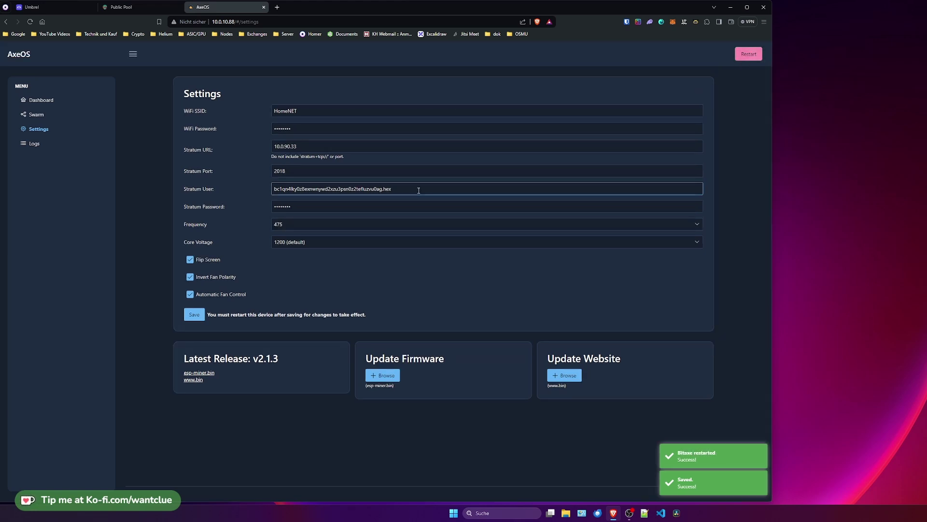
Step: Check the miner's realtime log and copy its payout address
left_click(45, 144)
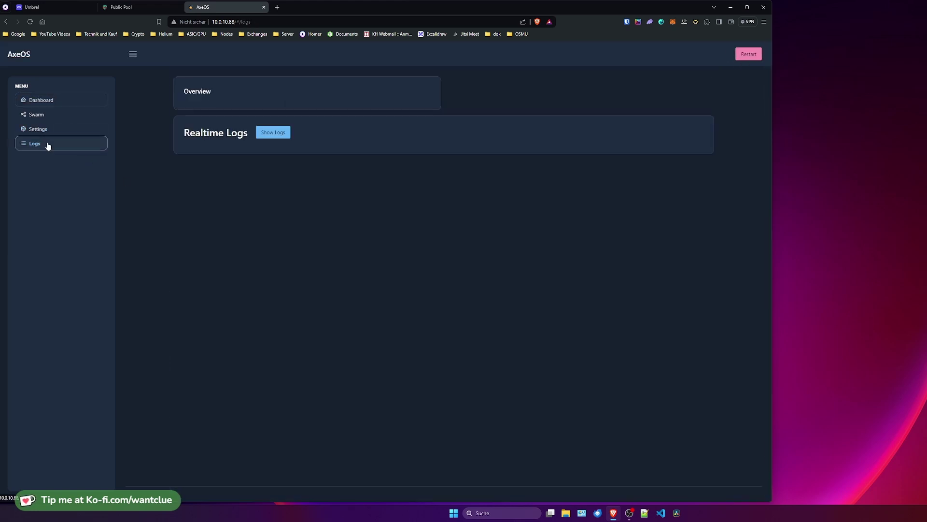
left_click(274, 183)
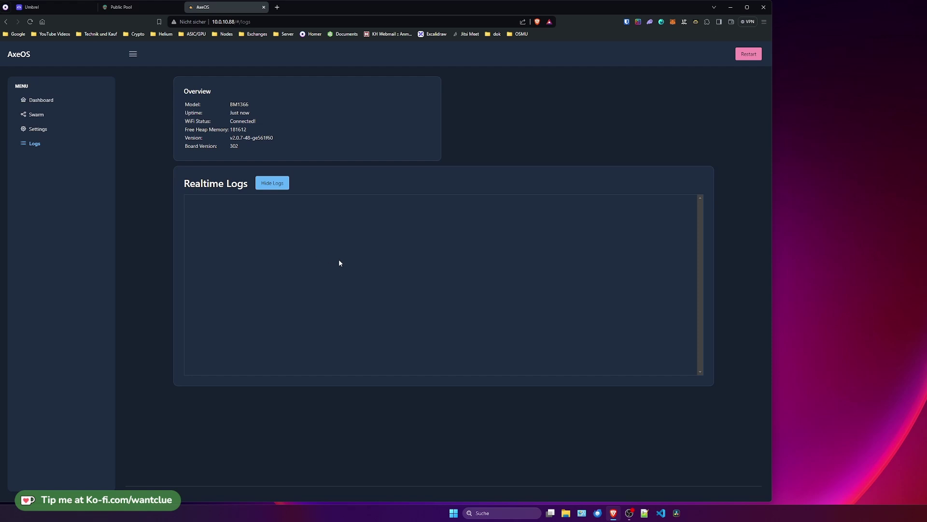
scroll(233, 377, "down", 3)
double_click(234, 468)
key("ctrl+c")
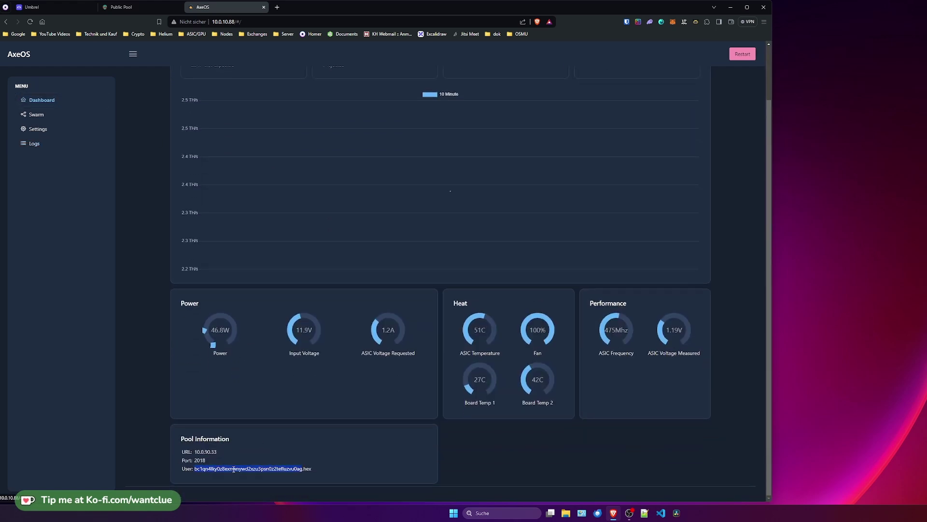
Step: Paste the miner's payout address into Public Pool's login to show worker hex at 83.12k best difficulty
left_click(121, 6)
left_click(357, 269)
key("ctrl+v")
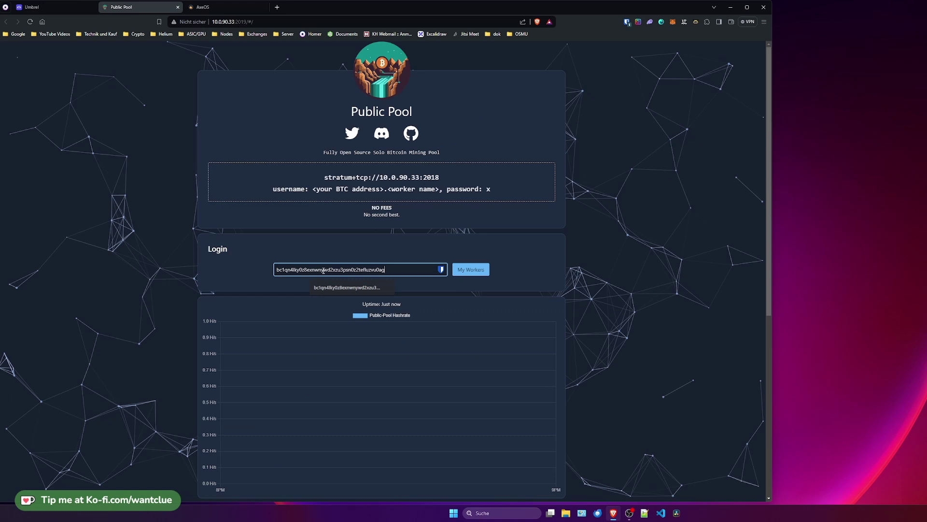
left_click(466, 272)
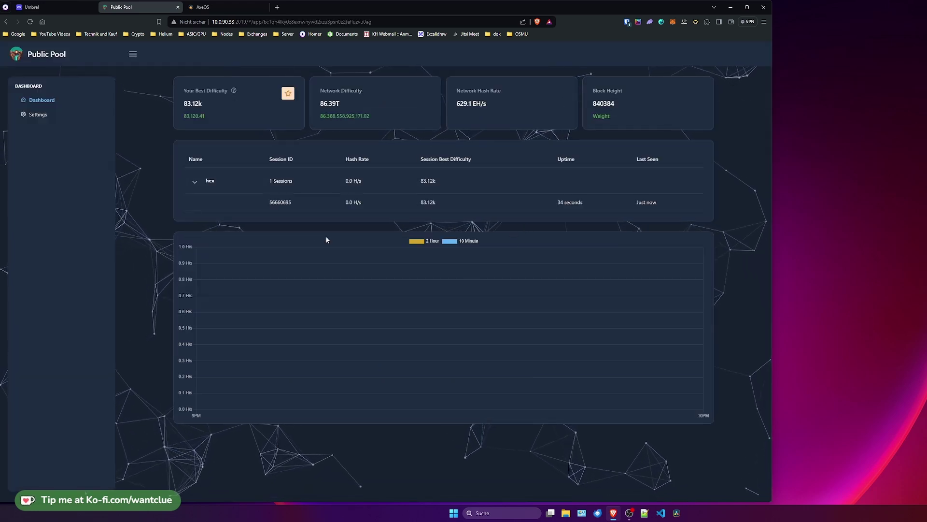
double_click(205, 103)
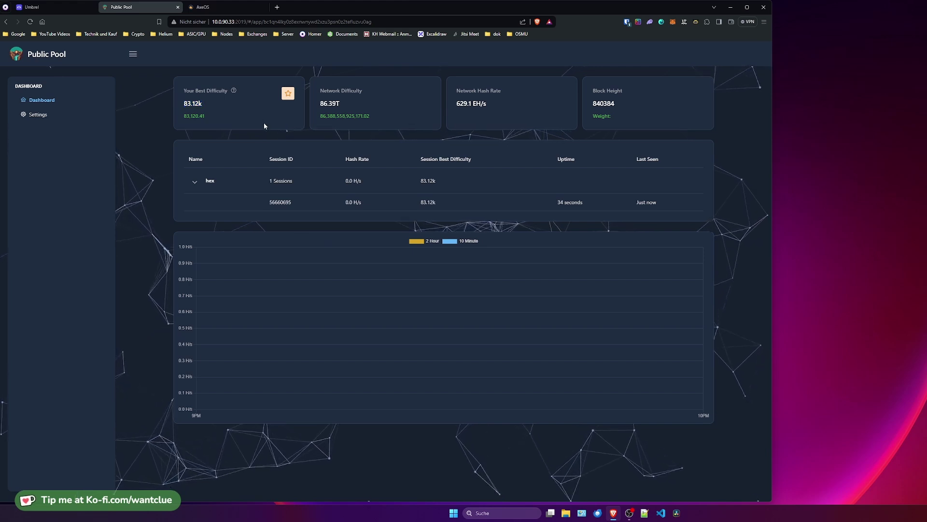
left_click(119, 236)
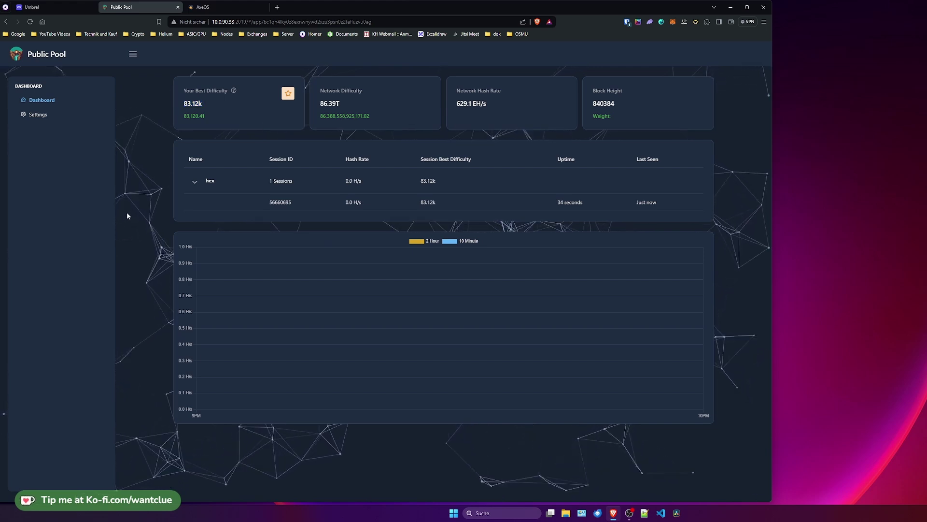